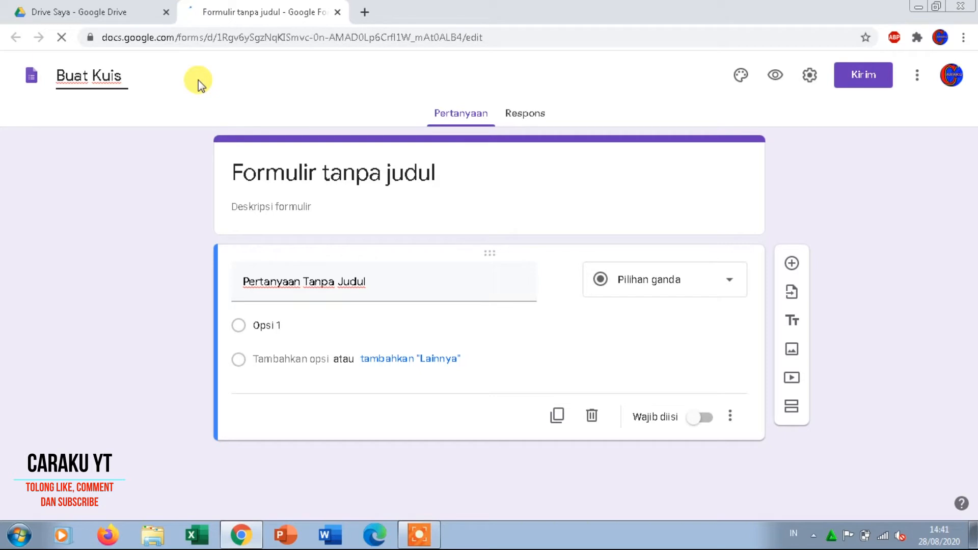
Rename the untitled form as "Buat Kuisioner dengan Google Form"
type("ionerr")
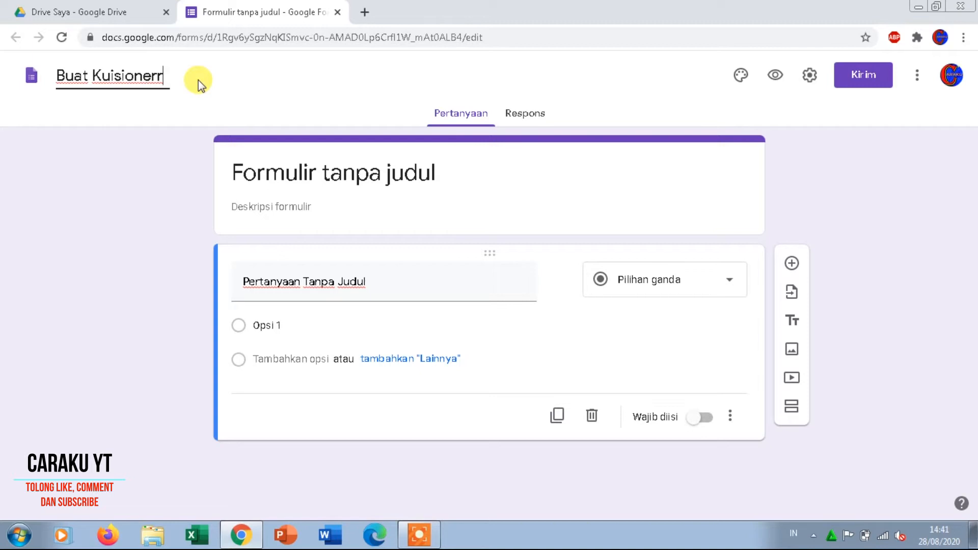
key("BackSpace")
type("dengan Google ")
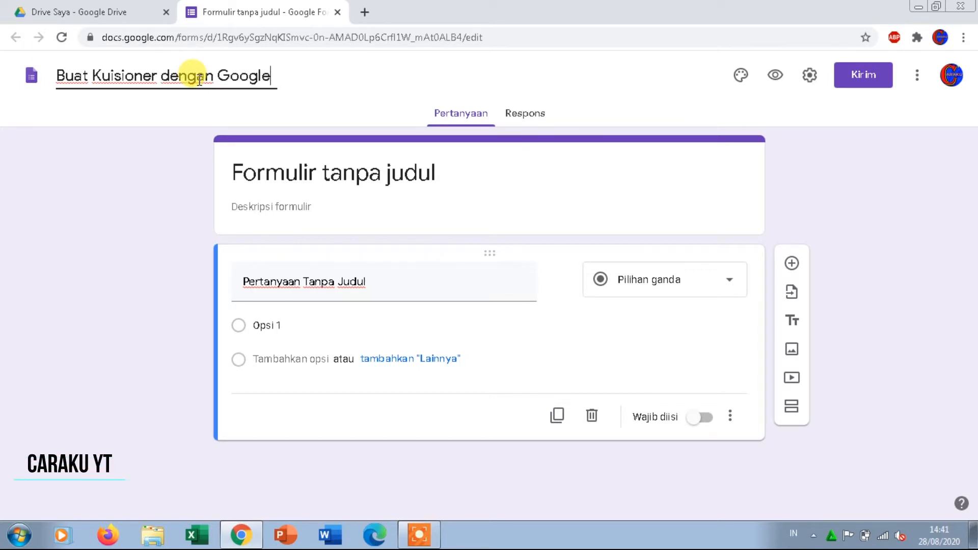
type("form")
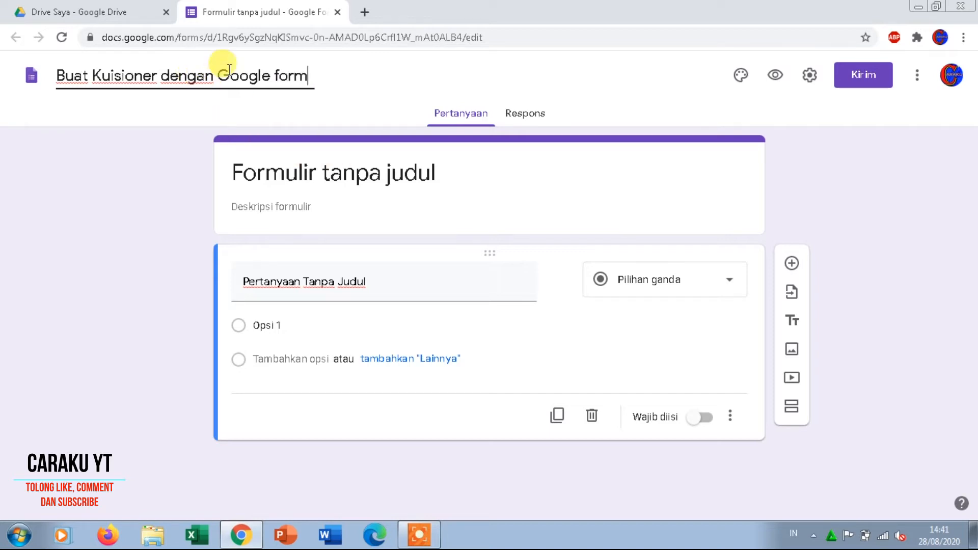
left_click_drag(231, 77, 281, 73)
left_click(281, 73)
key("BackSpace")
type("Form")
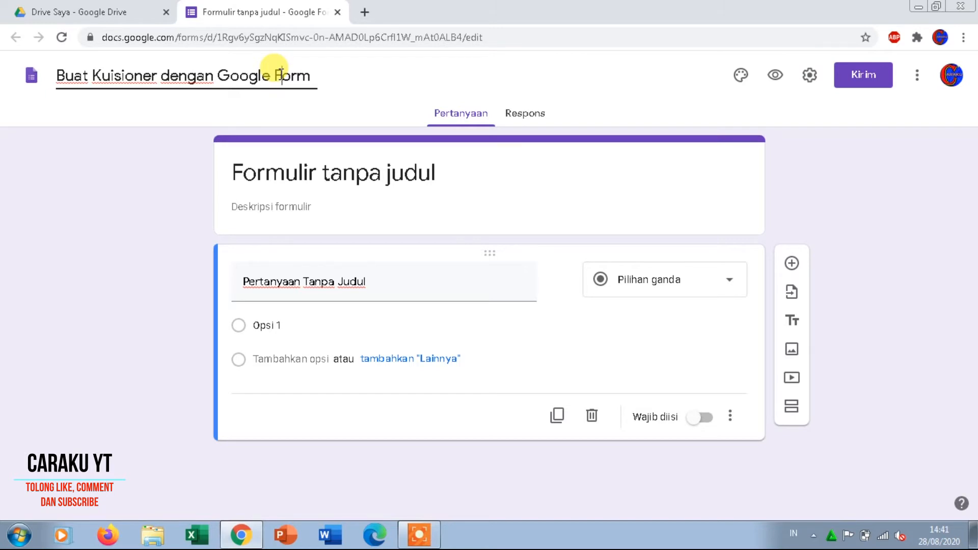
Title the first question "Siapa Calon Ketua Osis" and make answering it required
left_click(386, 286)
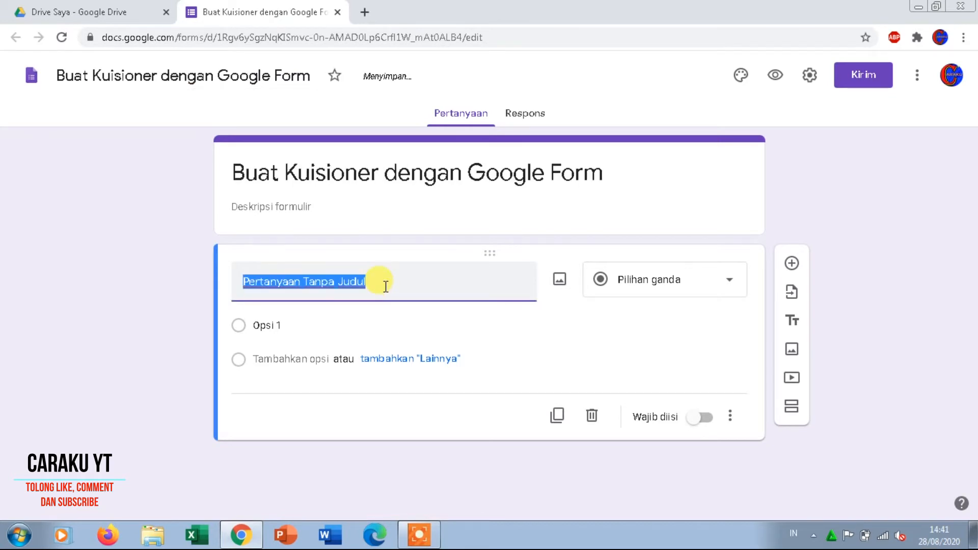
type("Siapa")
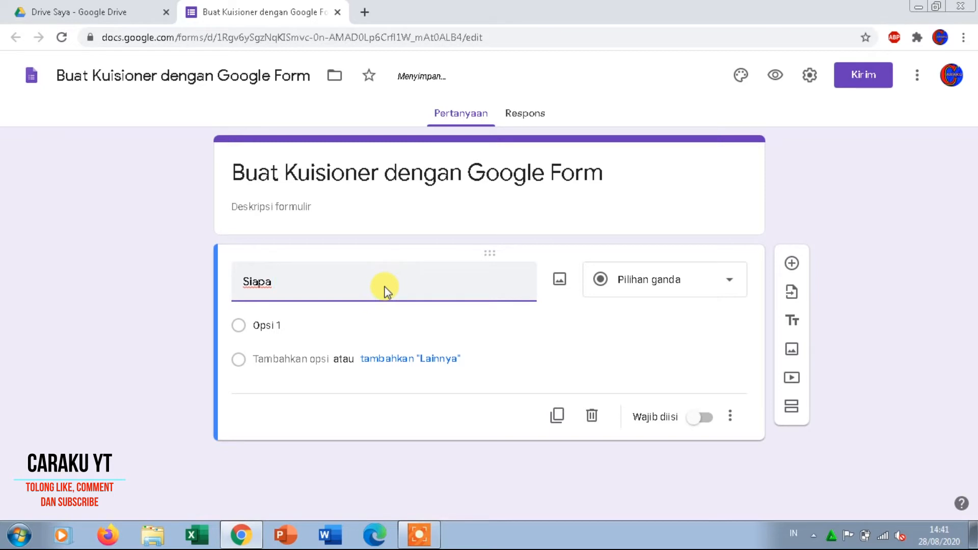
type(" Nama")
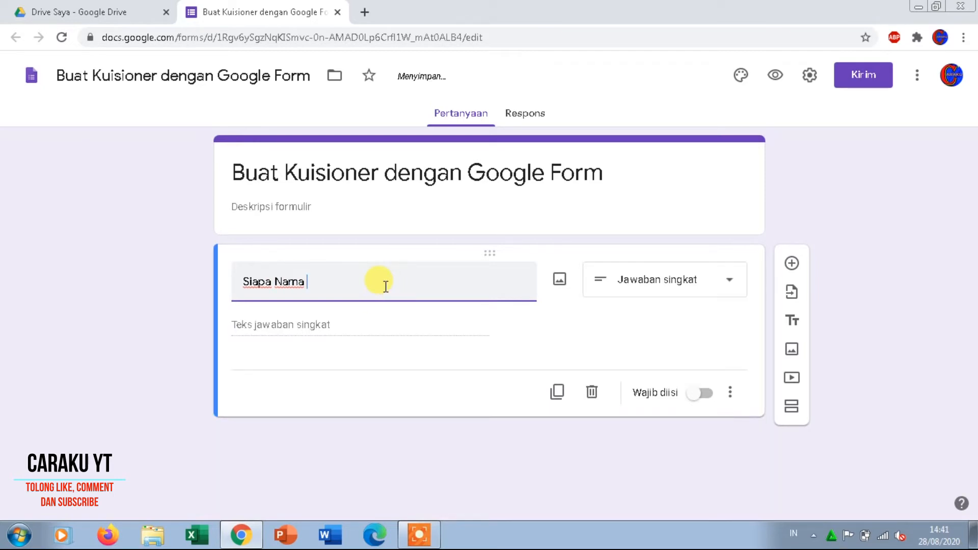
type(" Pem")
key("BackSpace")
key("BackSpace")
key("BackSpace")
key("BackSpace")
type("n Ketua Osis")
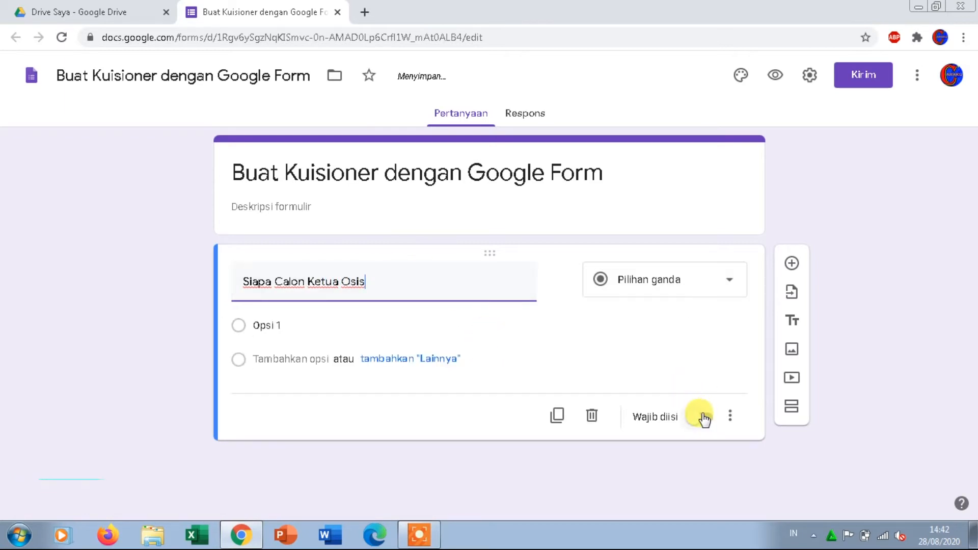
left_click(702, 417)
left_click(705, 286)
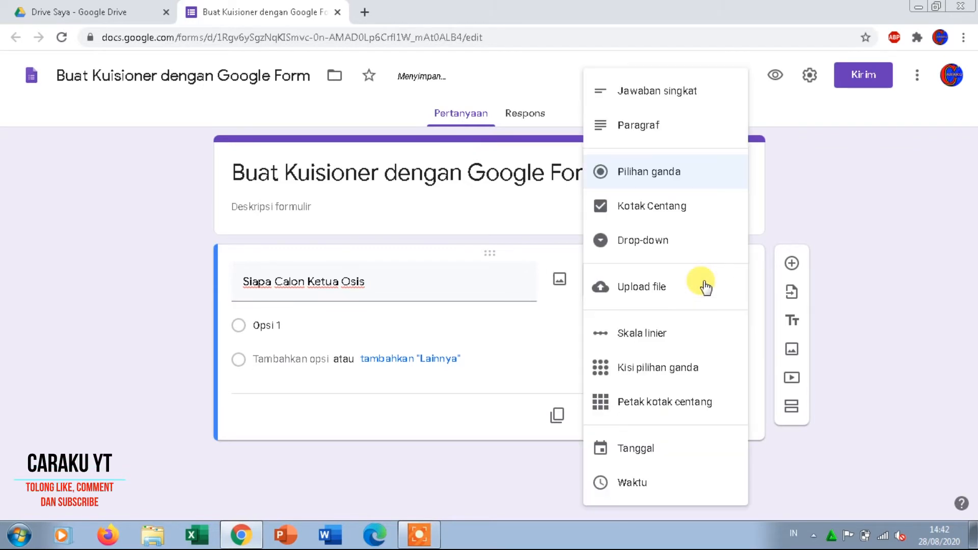
left_click(705, 287)
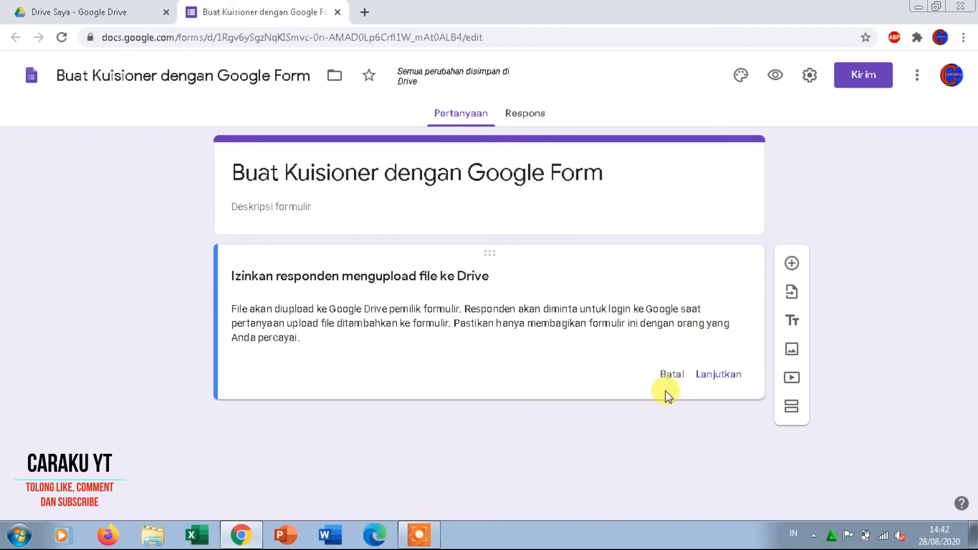
left_click(672, 375)
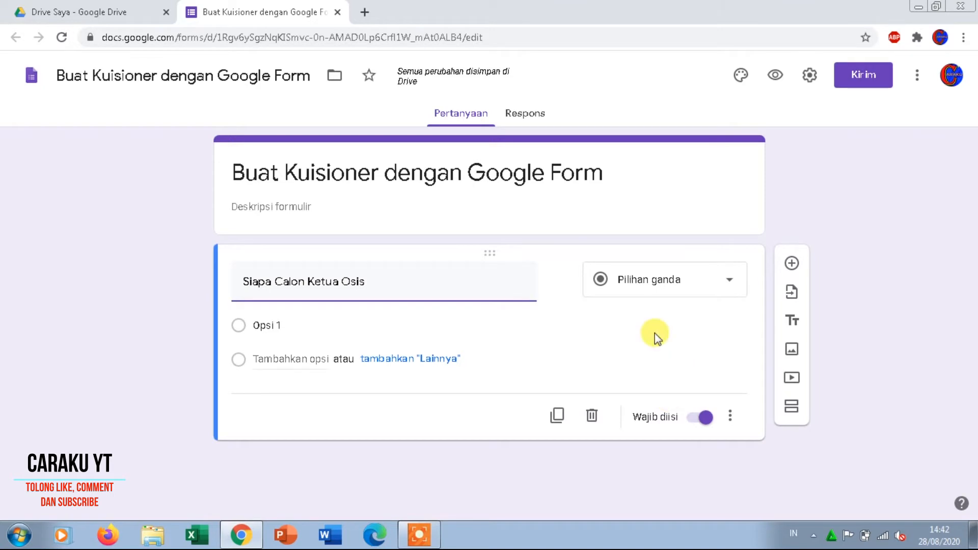
left_click(693, 290)
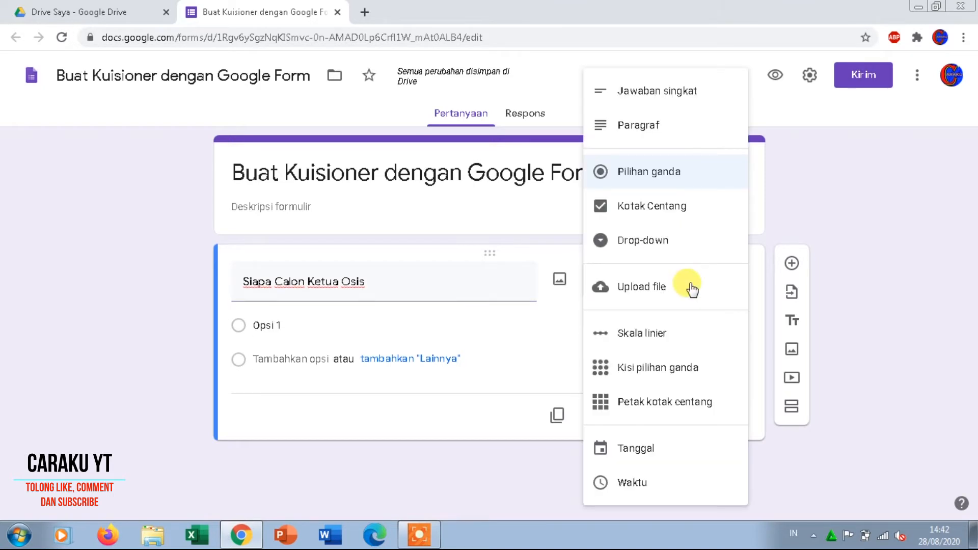
left_click(657, 247)
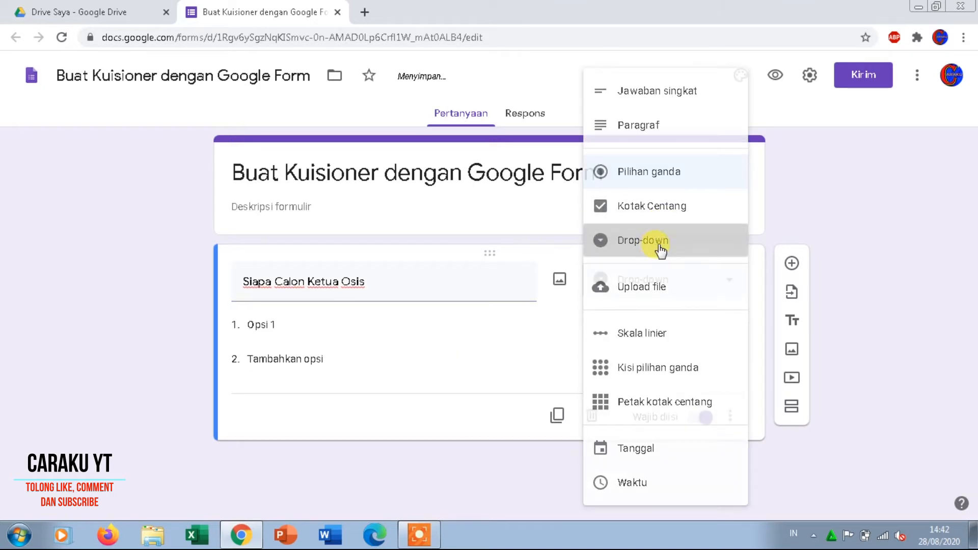
left_click(697, 292)
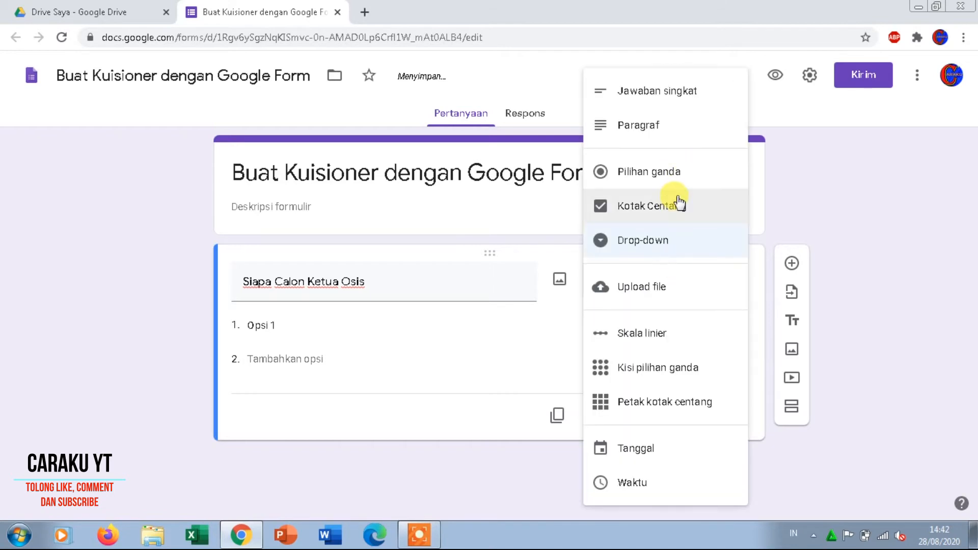
left_click(680, 182)
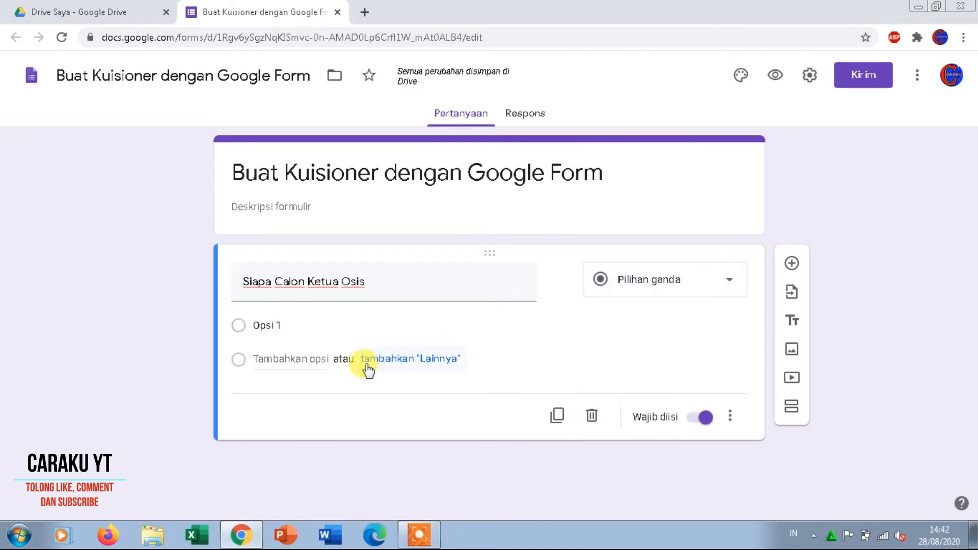
Enter three candidates' first names as the answer options of the multiple-choice question
left_click(288, 325)
type("Asep")
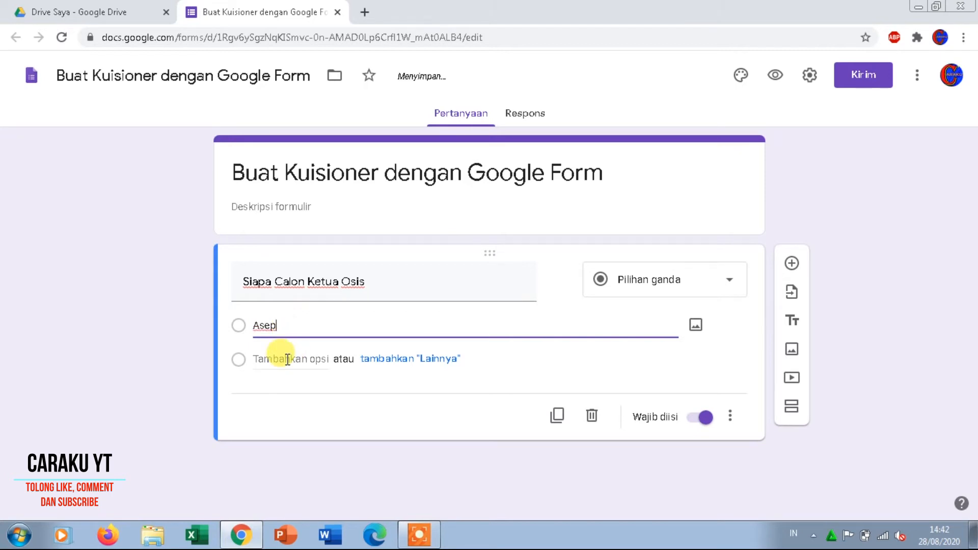
left_click(285, 359)
type("Dadang")
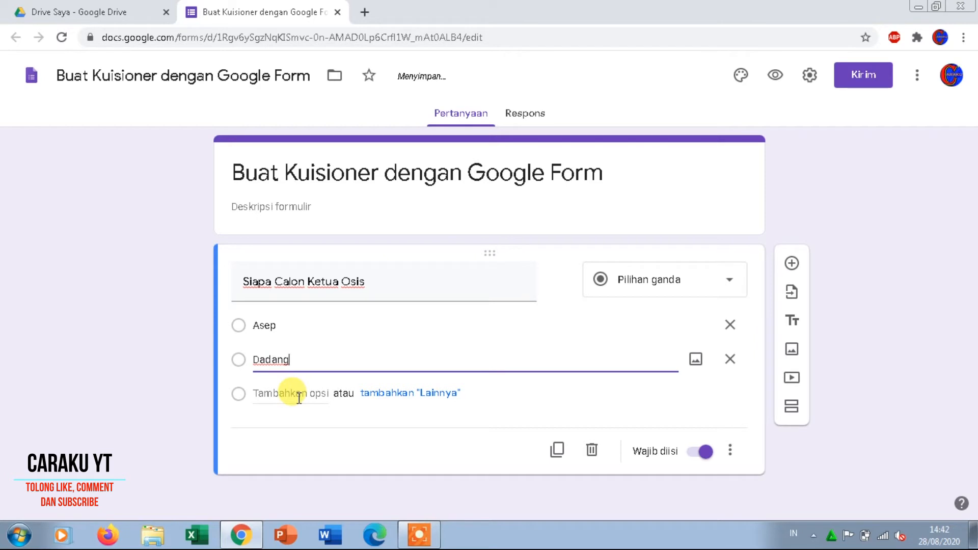
left_click(299, 398)
type("Sanam")
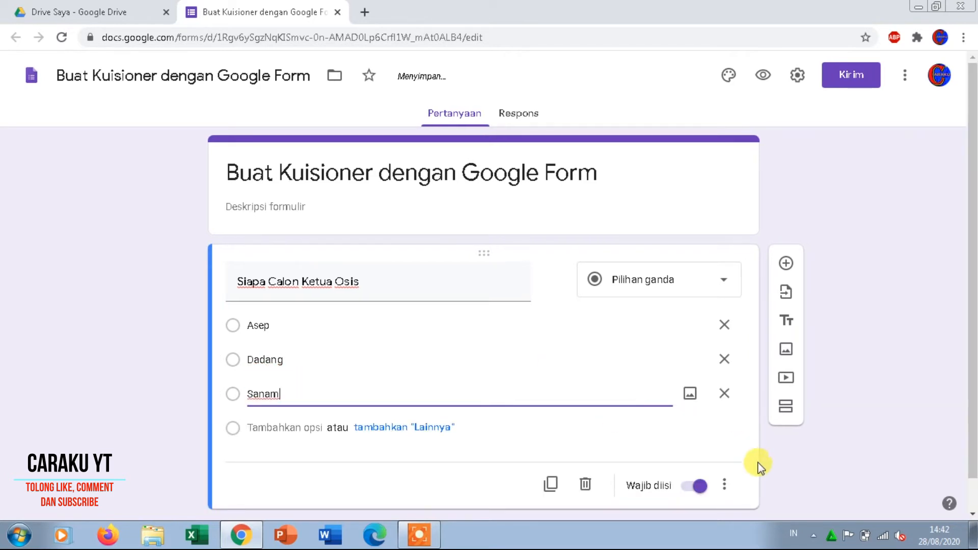
Add a second question with a paragraph answer, titled "Saran Untuk Calon Ketua Osis Terpilih?"
scroll(974, 498, "down", 1)
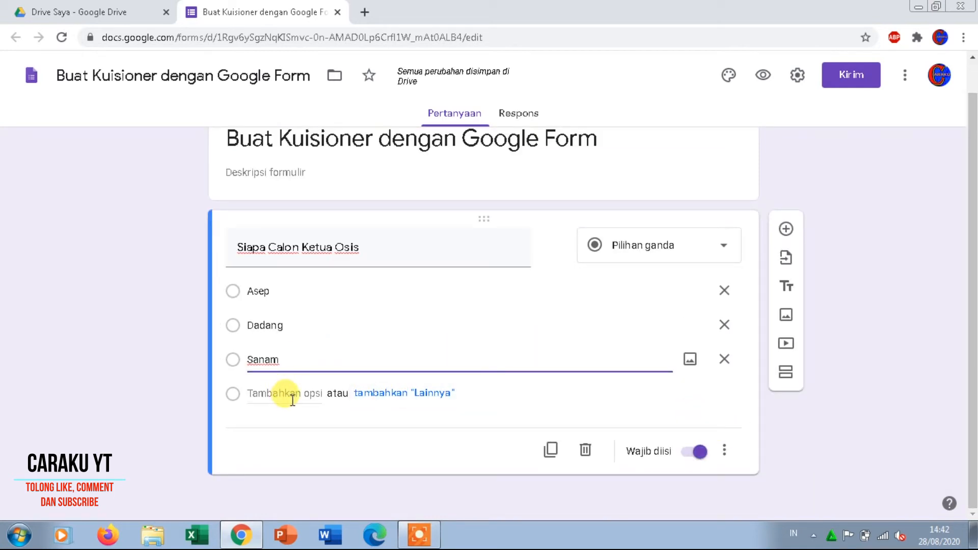
left_click(786, 230)
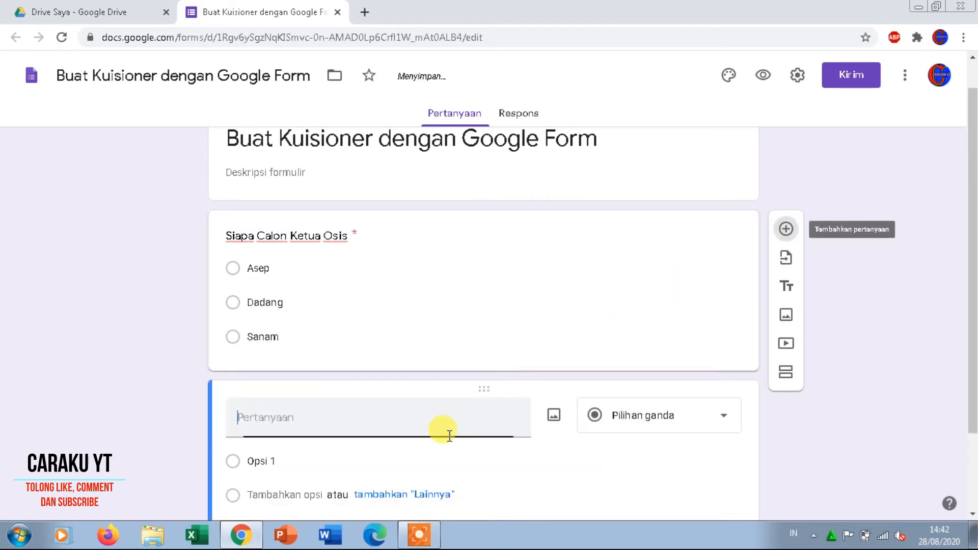
type("Sara")
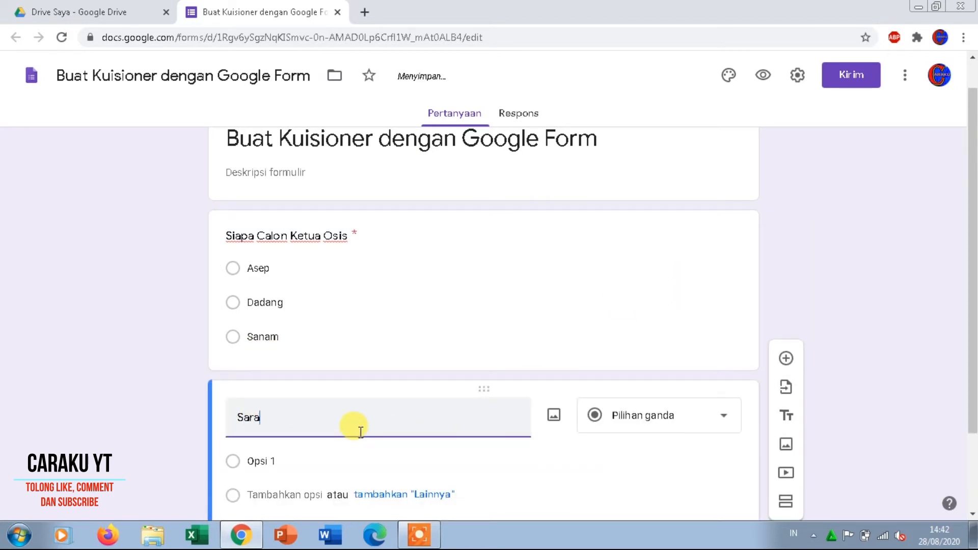
type("n Untuk Calon")
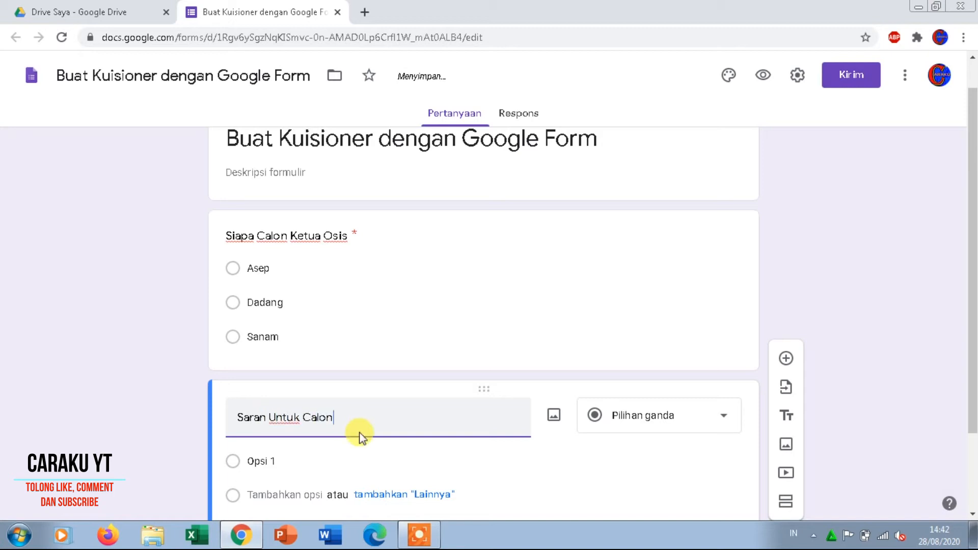
type(" Ketua ")
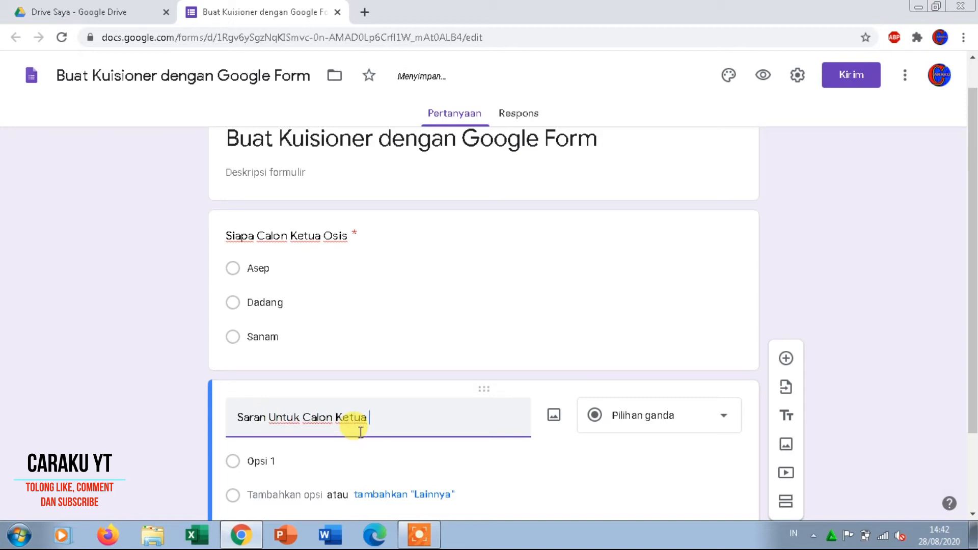
type("Osis ")
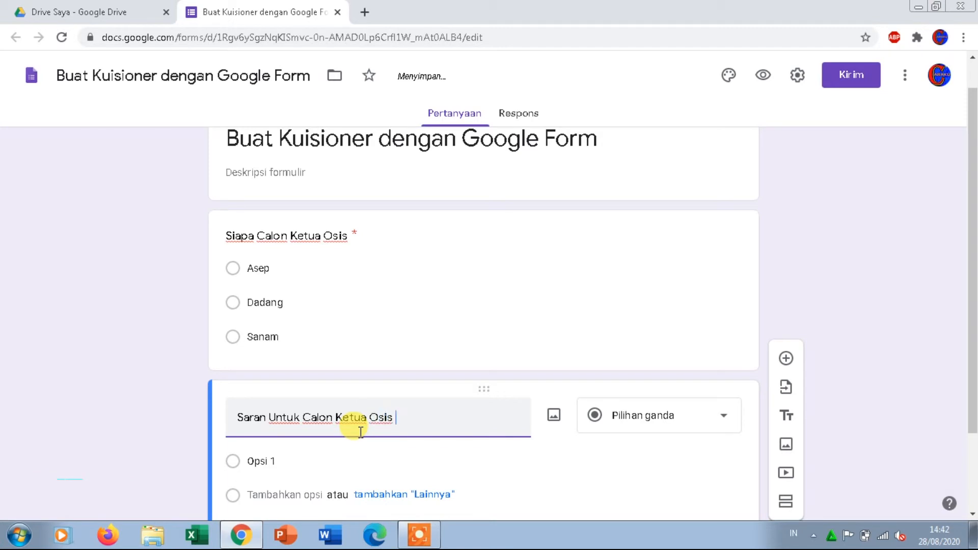
type("Terpili")
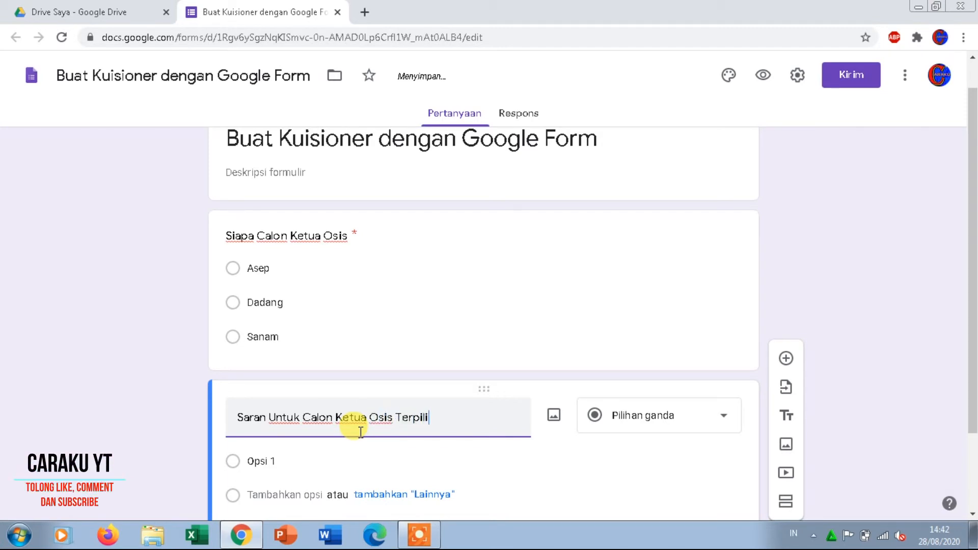
type("h?")
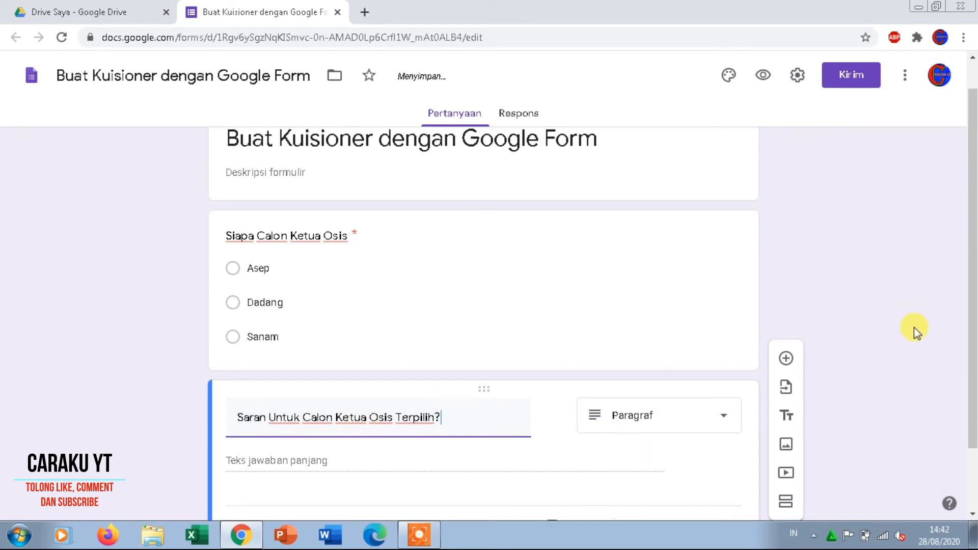
scroll(973, 469, "down", 2)
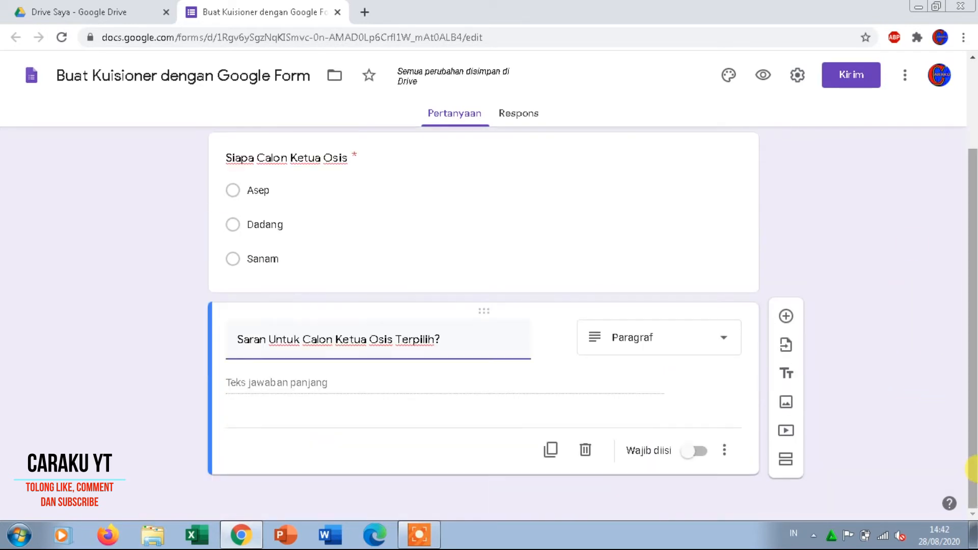
Generate a shortened share link for the form and copy it
left_click(854, 86)
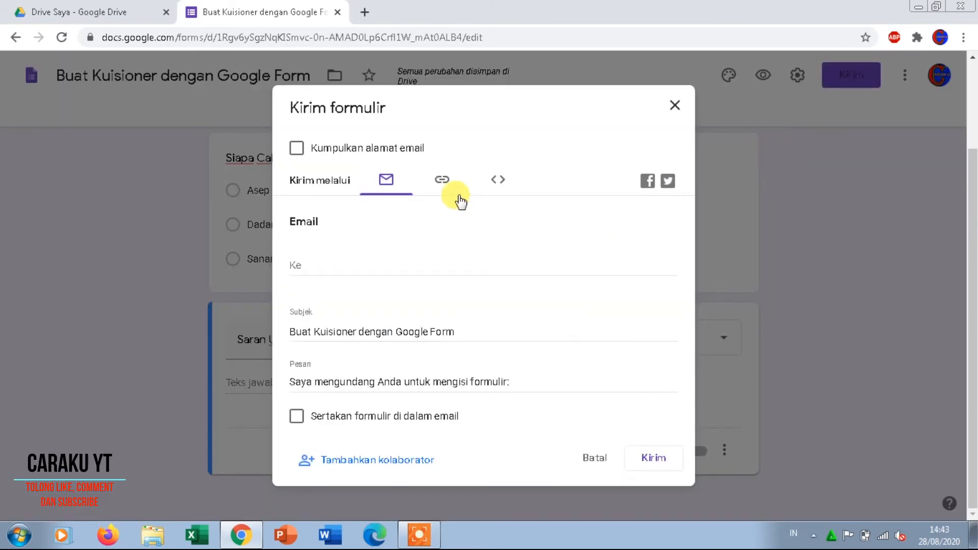
left_click(441, 188)
left_click(341, 279)
left_click(662, 298)
key("ctrl+c")
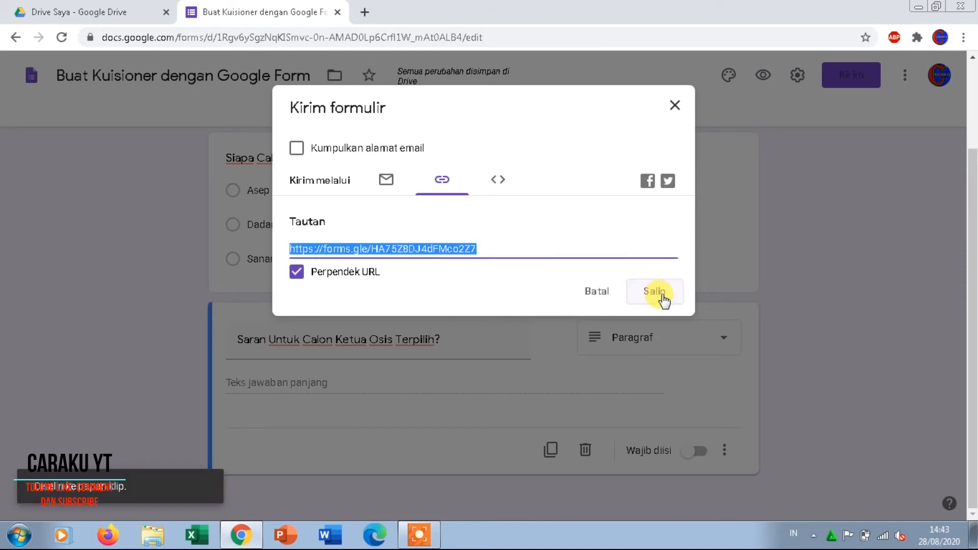
Open the copied form link in a new browser tab
left_click(366, 14)
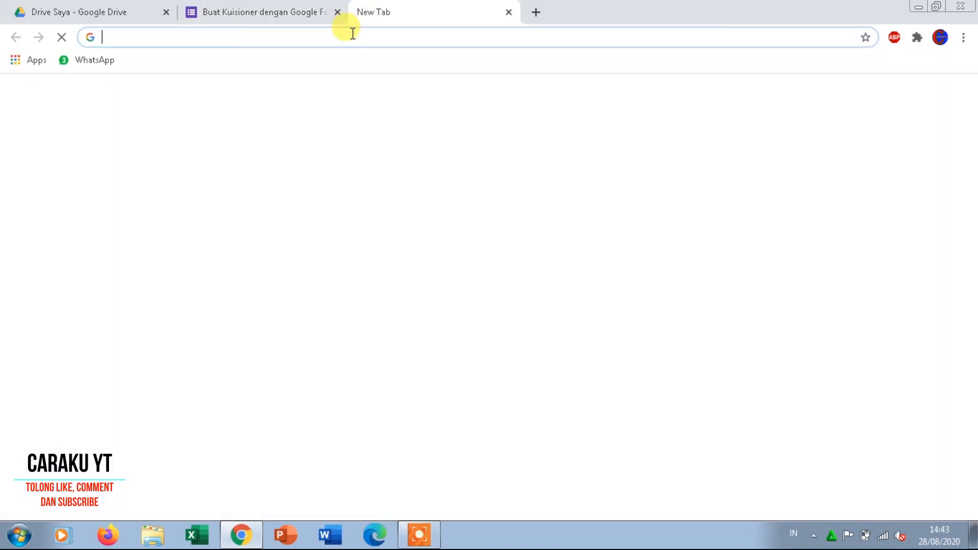
left_click(352, 33)
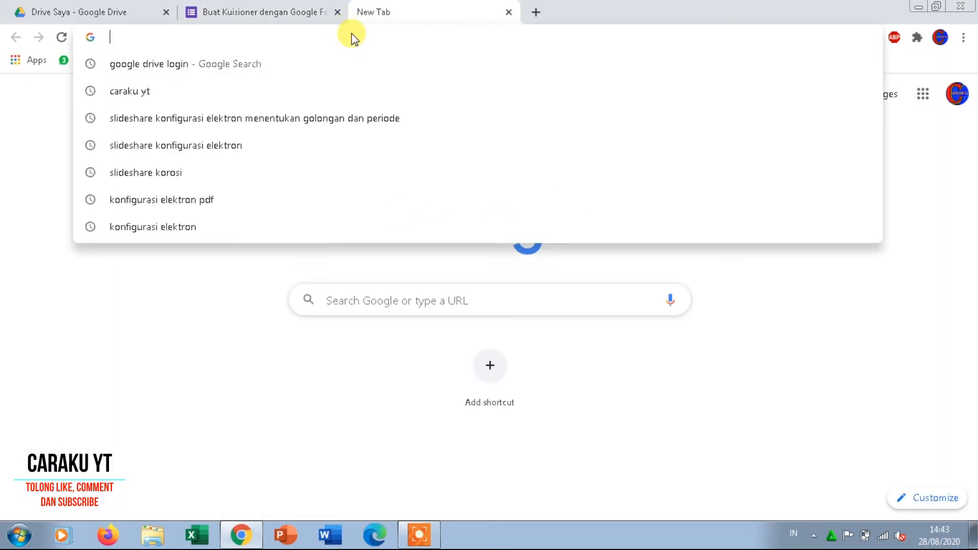
right_click(352, 34)
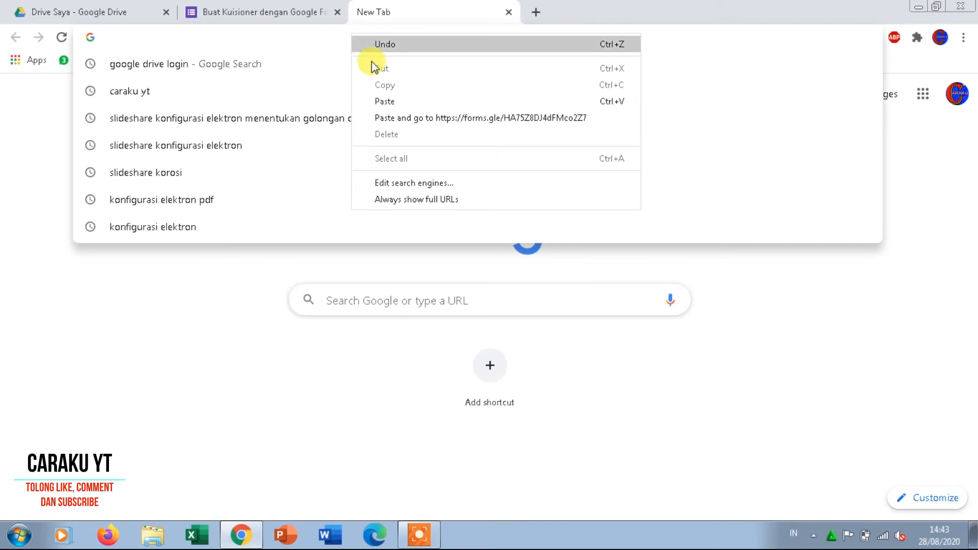
left_click(415, 123)
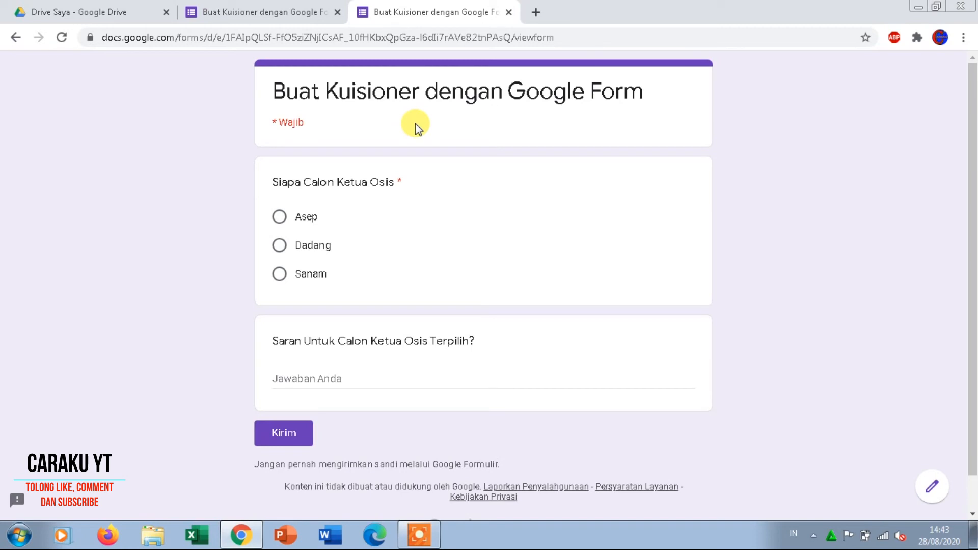
Answer the form with the second candidate and the suggestion "maju", and submit the response
double_click(308, 246)
left_click(308, 374)
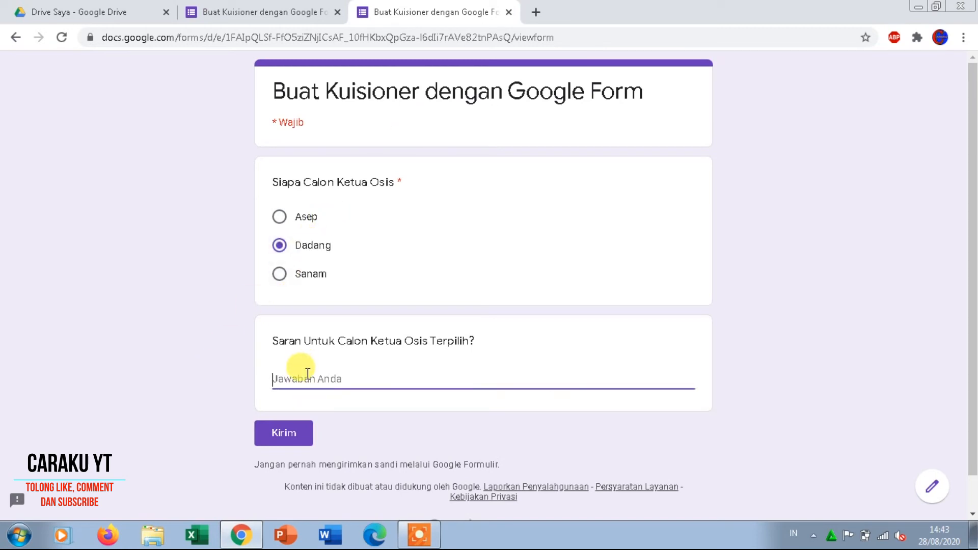
type("maju")
left_click(286, 434)
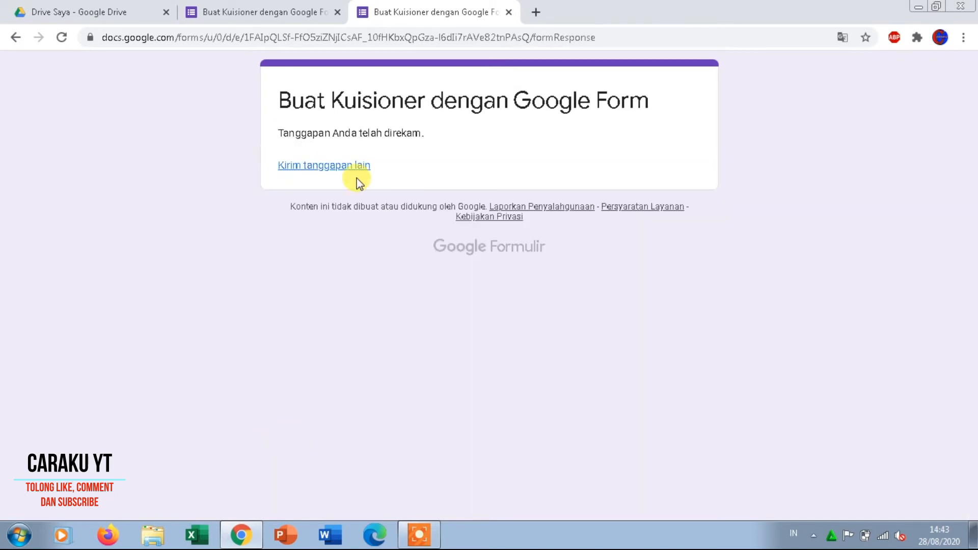
Submit another response to the form, choosing the third candidate and entering the suggestion "betul"
left_click(349, 166)
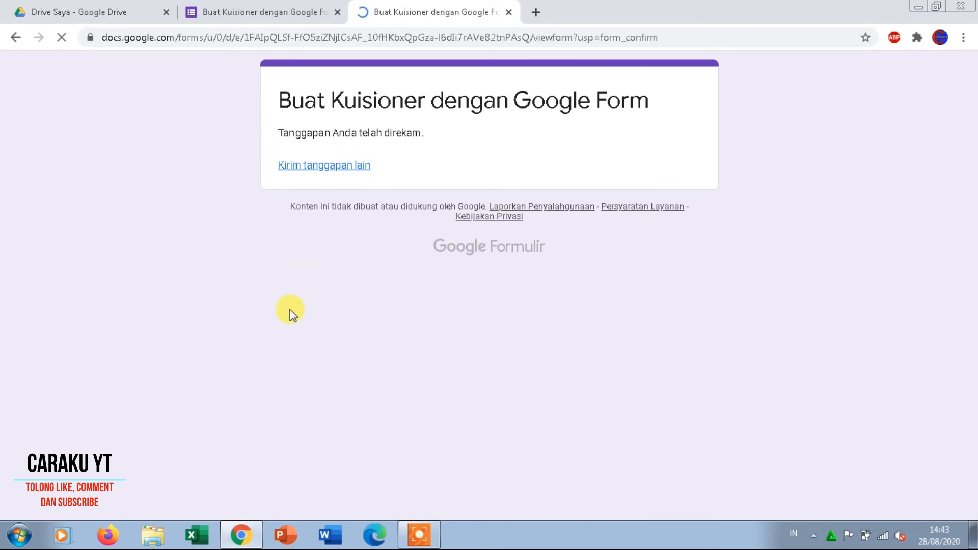
left_click(301, 276)
left_click(288, 378)
type("b")
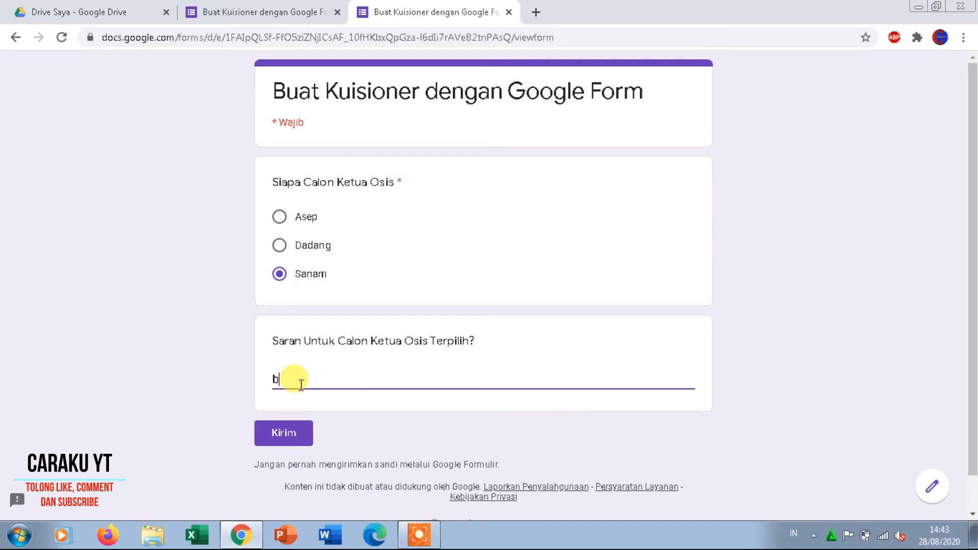
type("etul")
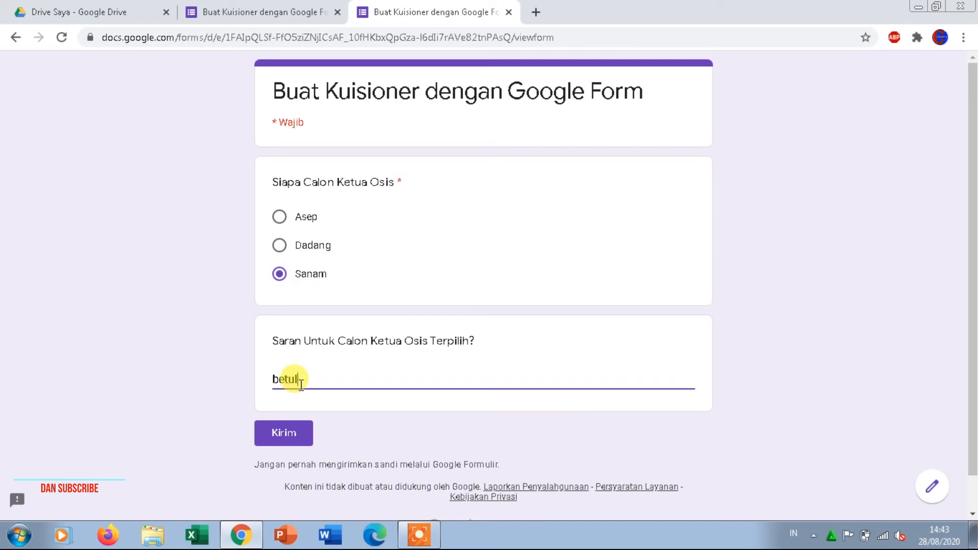
left_click(297, 424)
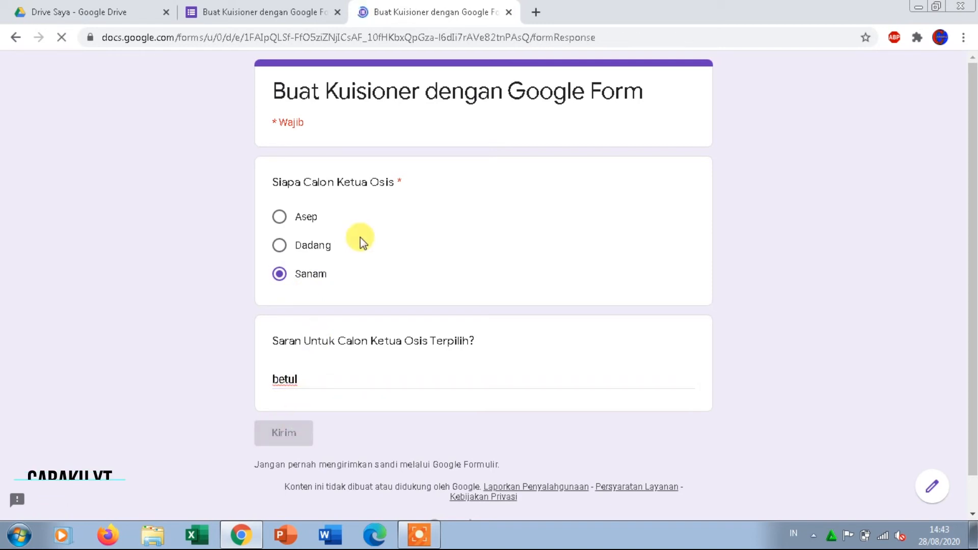
Submit one more response choosing the second candidate and leaving the suggestion blank
left_click(348, 167)
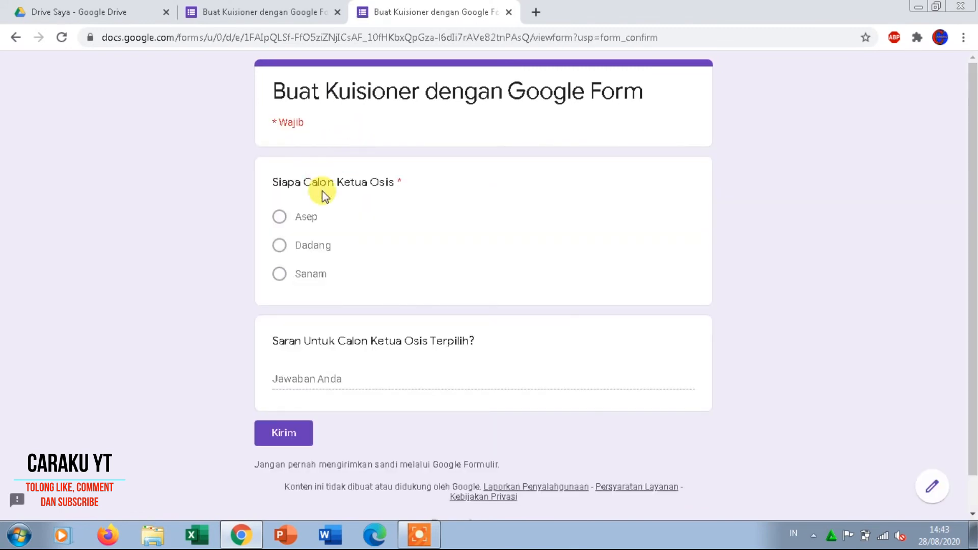
left_click(310, 247)
left_click(283, 431)
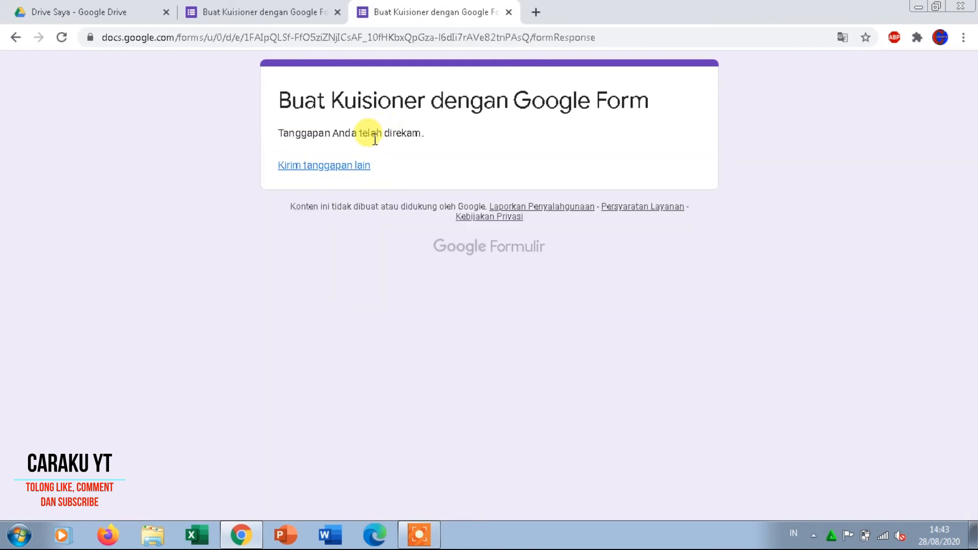
Return to the form editor, dismiss the sharing dialog, and examine the response summary with the pie chart of candidate votes
left_click(301, 11)
left_click(675, 105)
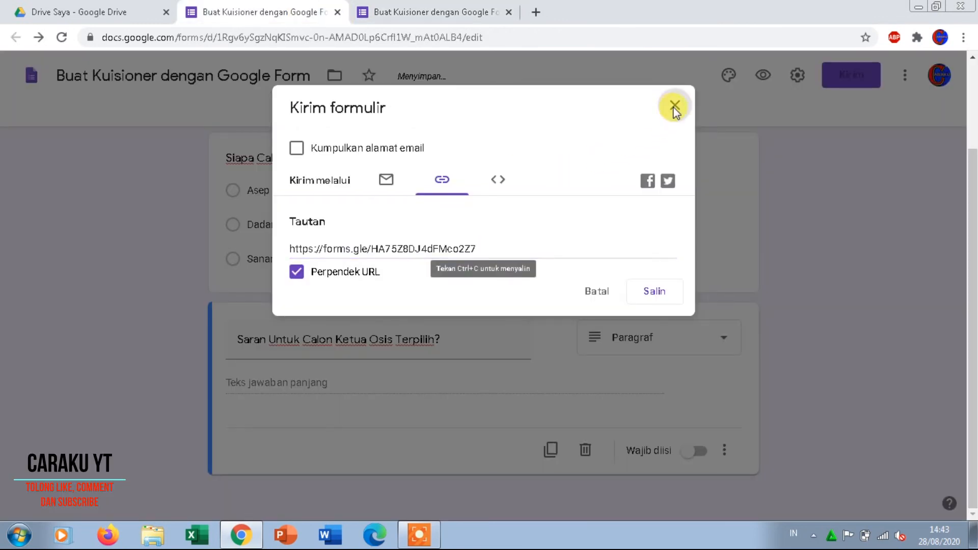
left_click(509, 122)
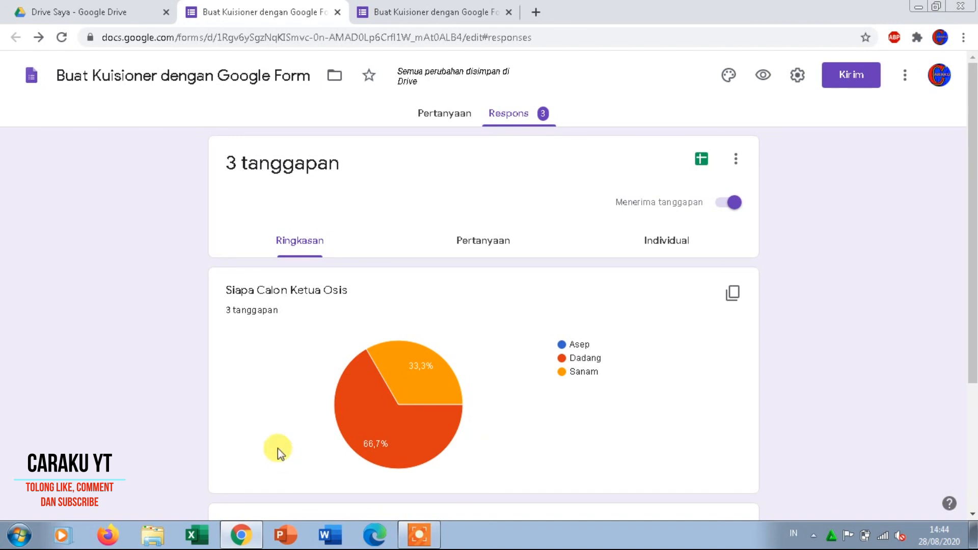
mouse_move(368, 432)
mouse_move(422, 382)
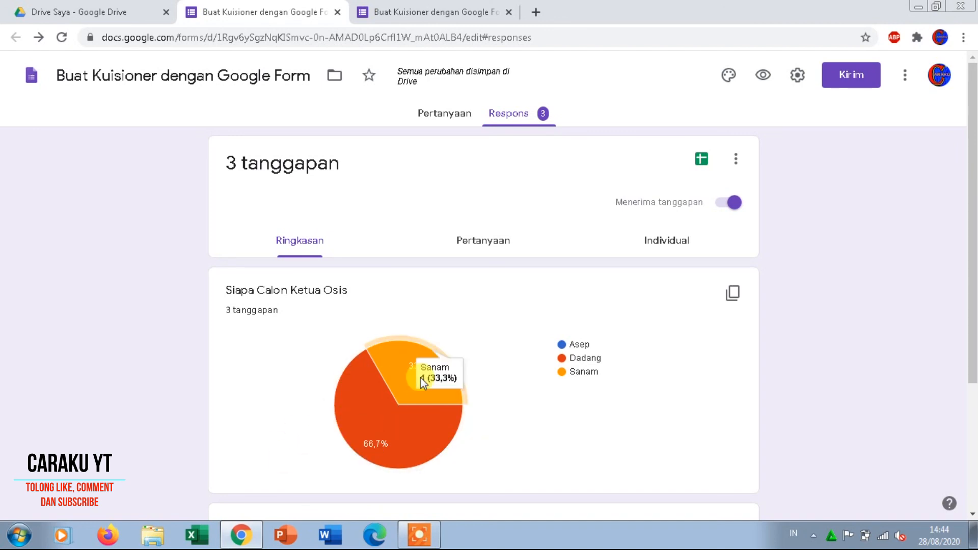
left_click(973, 513)
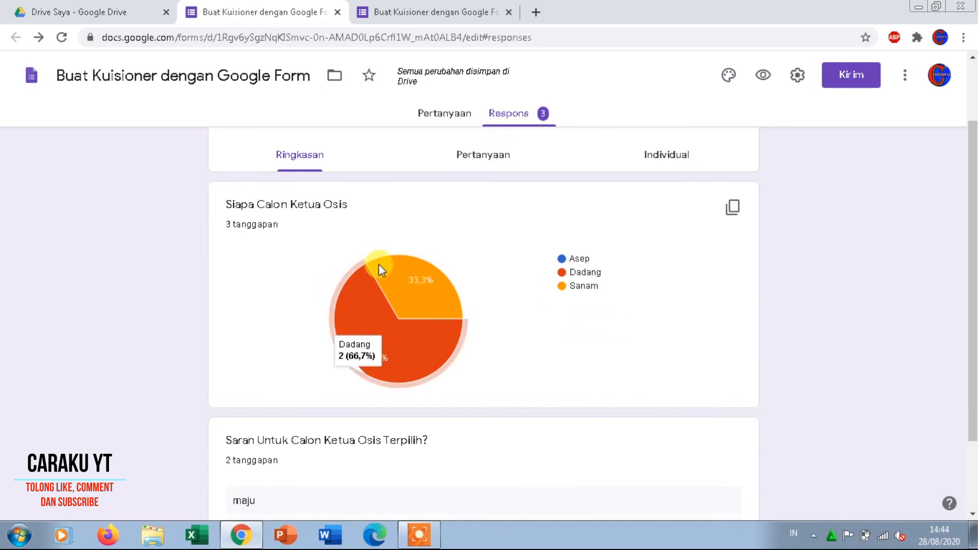
mouse_move(383, 312)
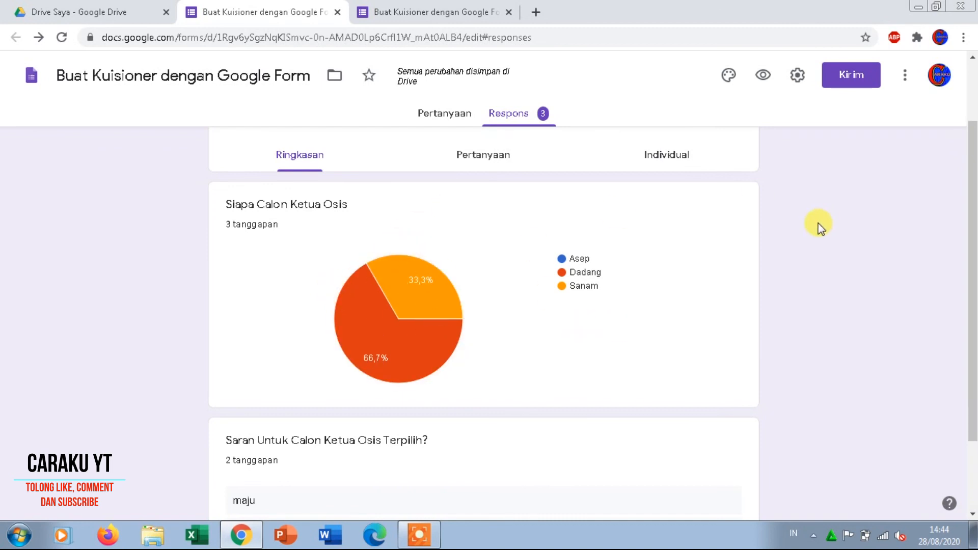
mouse_move(410, 365)
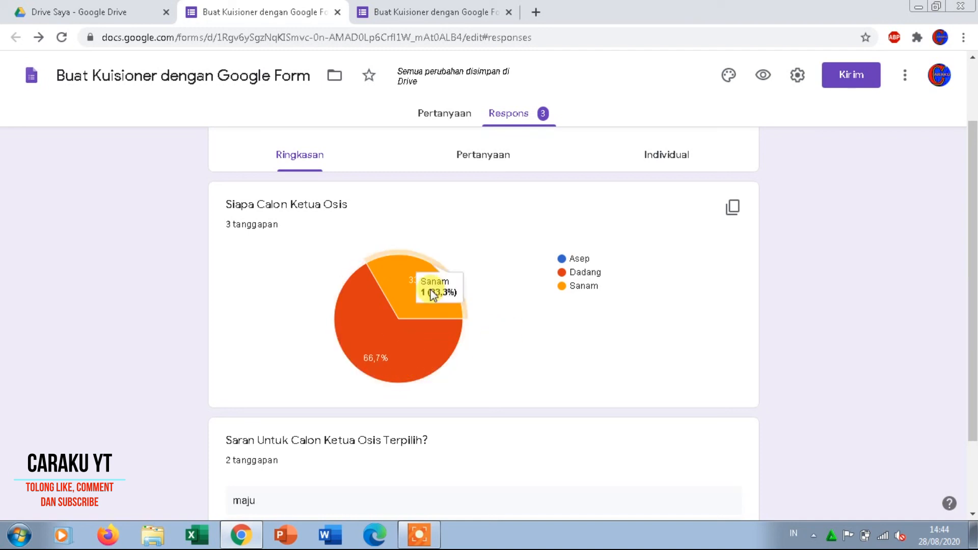